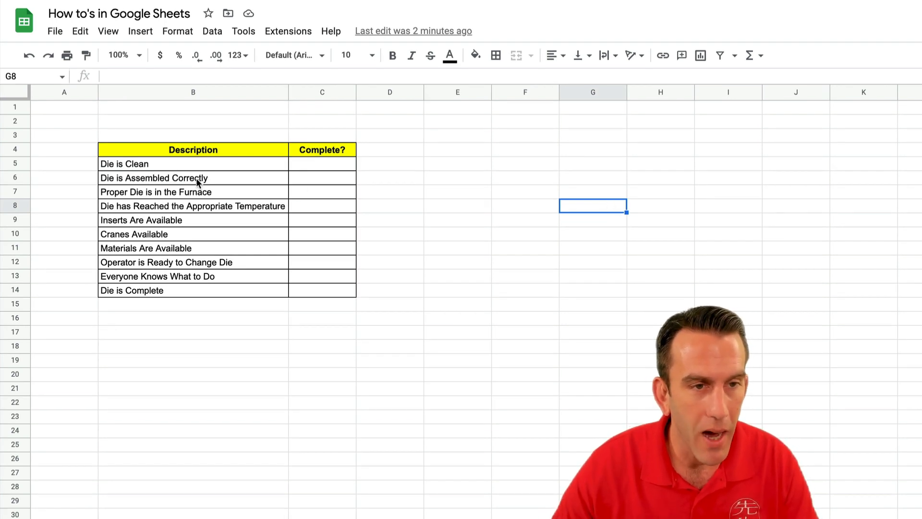
- Select the Complete? cells C5 to C14
{"action": "left_click_drag", "start_coordinate": [205, 163], "coordinate": [211, 286]}
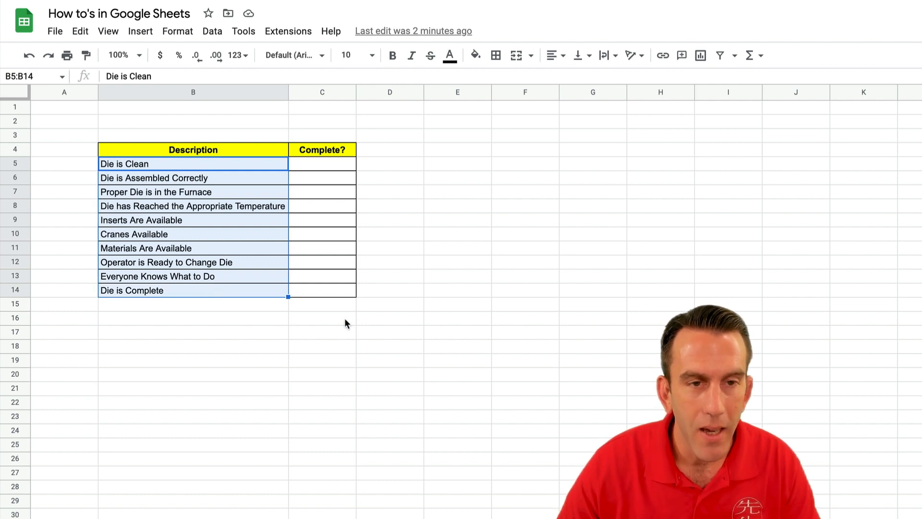
{"action": "left_click", "coordinate": [363, 349]}
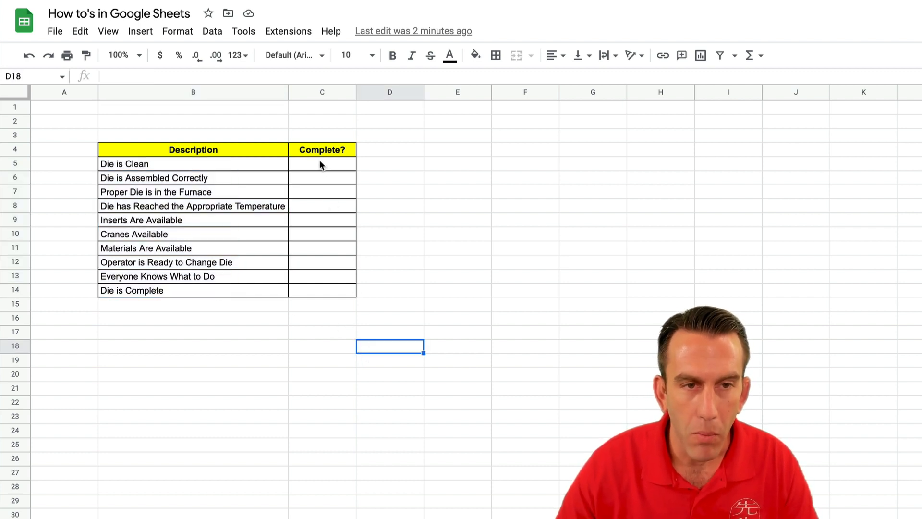
{"action": "left_click_drag", "start_coordinate": [319, 161], "coordinate": [327, 287]}
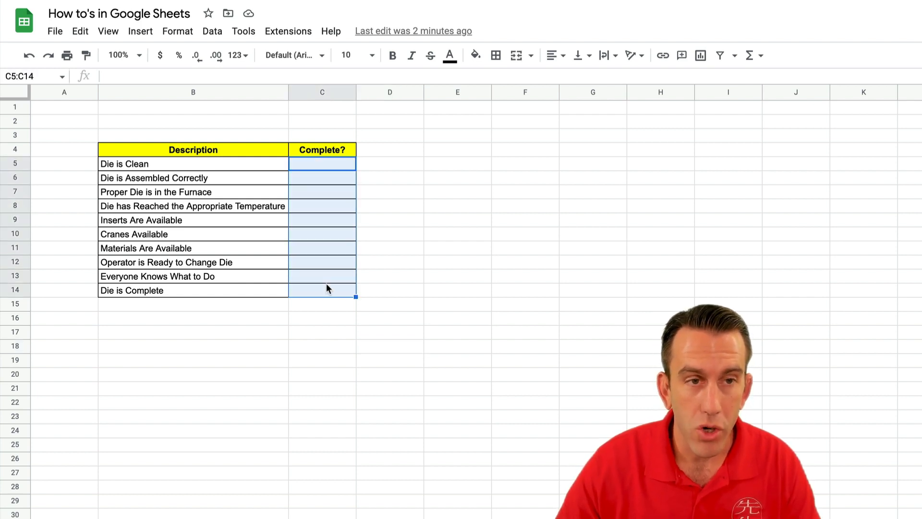
{"action": "left_click", "coordinate": [404, 247]}
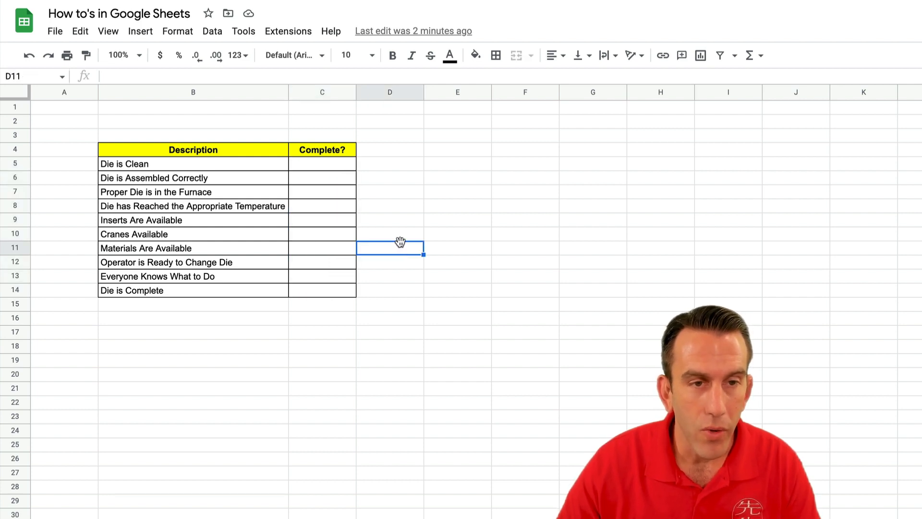
{"action": "left_click_drag", "start_coordinate": [326, 166], "coordinate": [327, 289]}
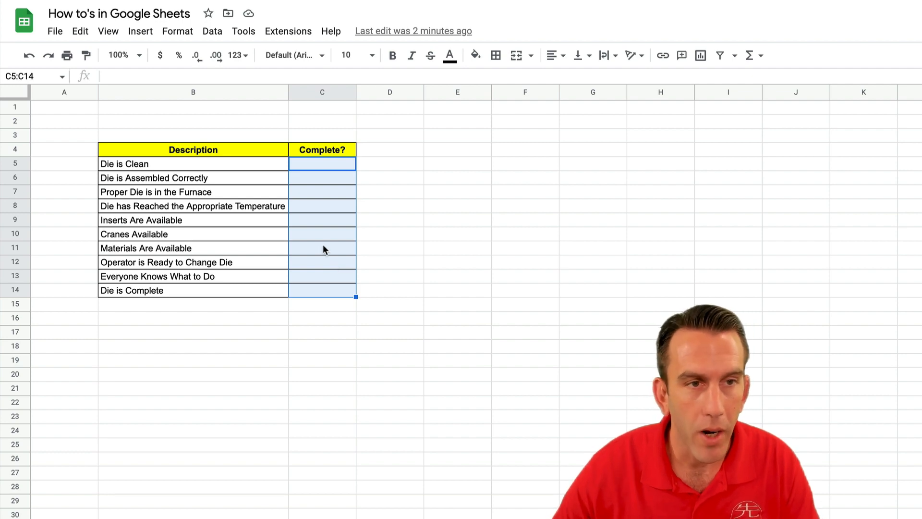
- Apply Checkbox data validation to C5:C14, rejecting invalid input, and save the rule
{"action": "left_click", "coordinate": [213, 31]}
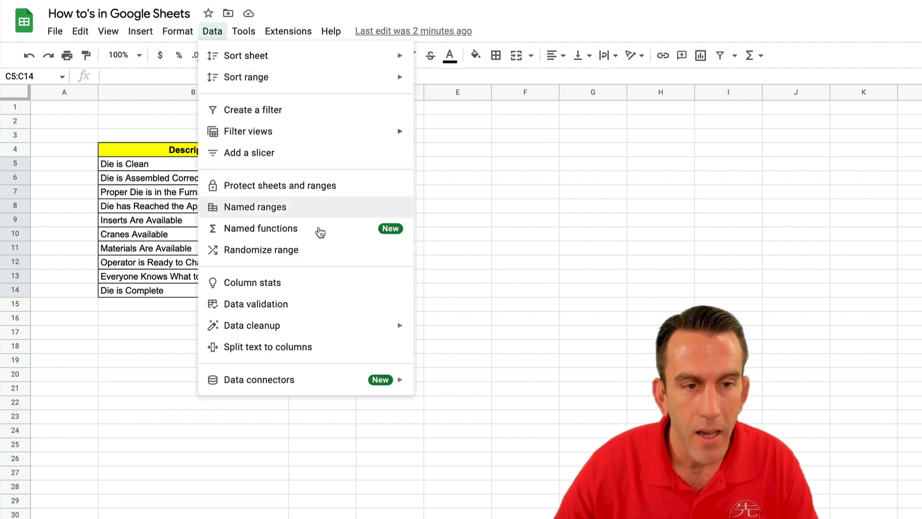
{"action": "left_click", "coordinate": [319, 305]}
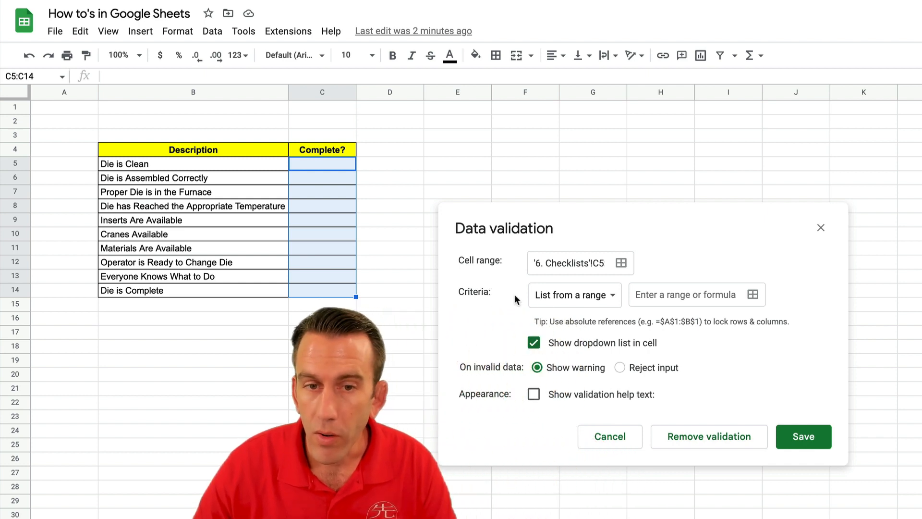
{"action": "left_click", "coordinate": [557, 302]}
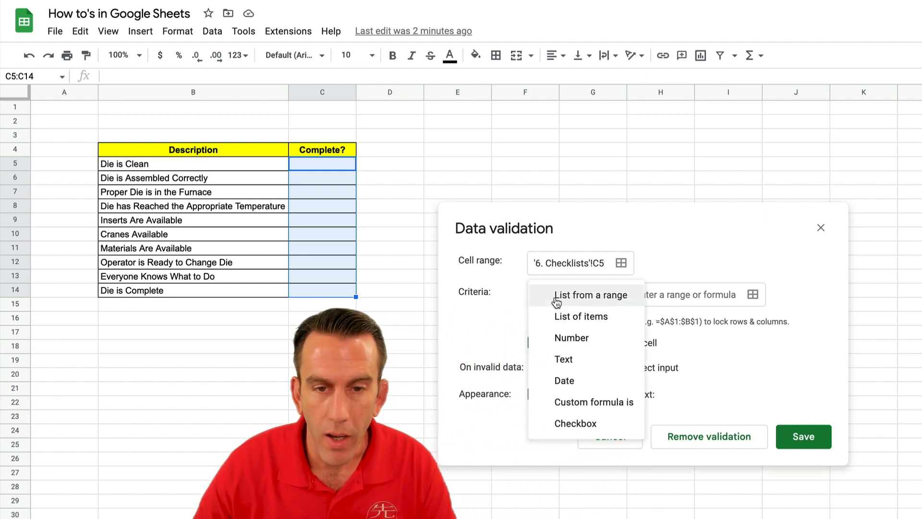
{"action": "left_click", "coordinate": [592, 422]}
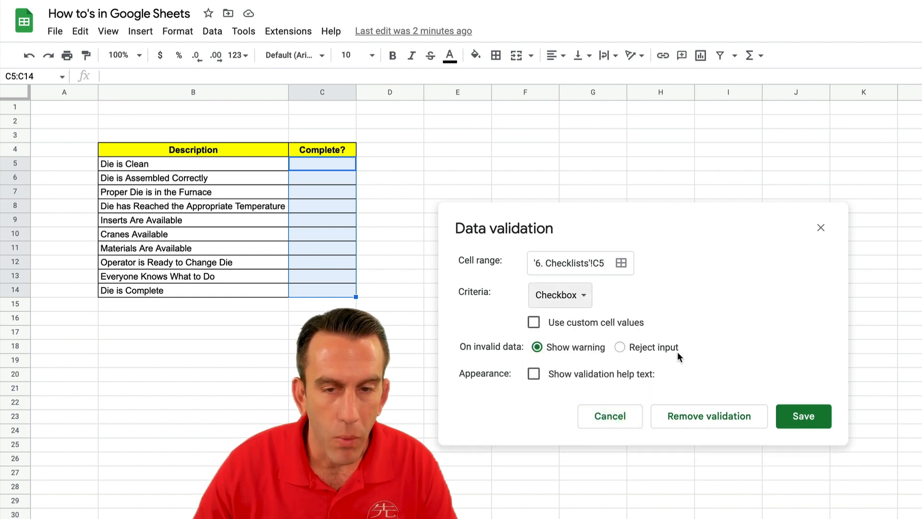
{"action": "left_click", "coordinate": [666, 347]}
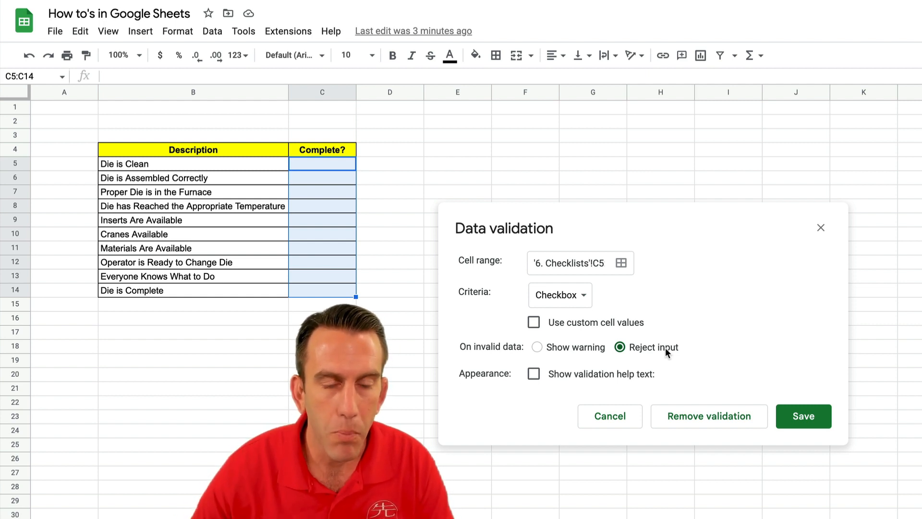
{"action": "left_click", "coordinate": [800, 416]}
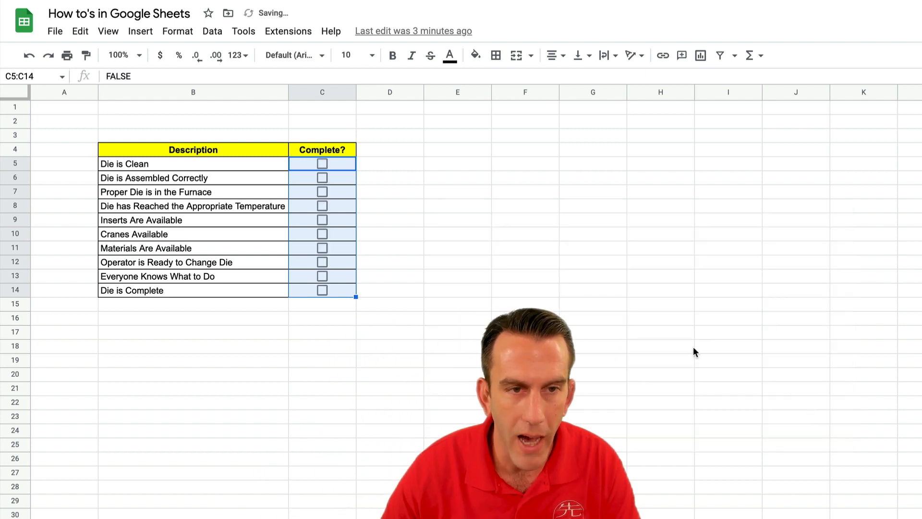
{"action": "left_click", "coordinate": [417, 220]}
{"action": "left_click", "coordinate": [351, 166]}
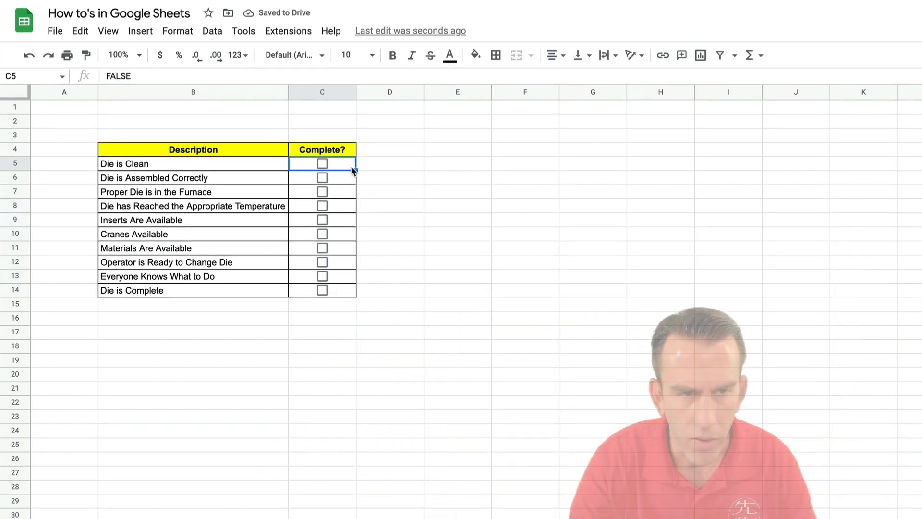
{"action": "type", "text": "ksdfghsfdkgfkjg"}
{"action": "key", "text": "Return"}
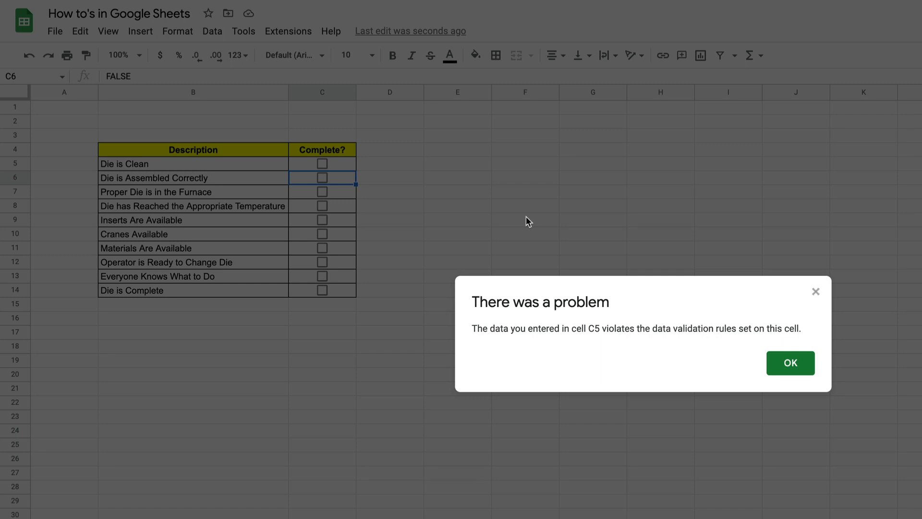
{"action": "left_click", "coordinate": [789, 364]}
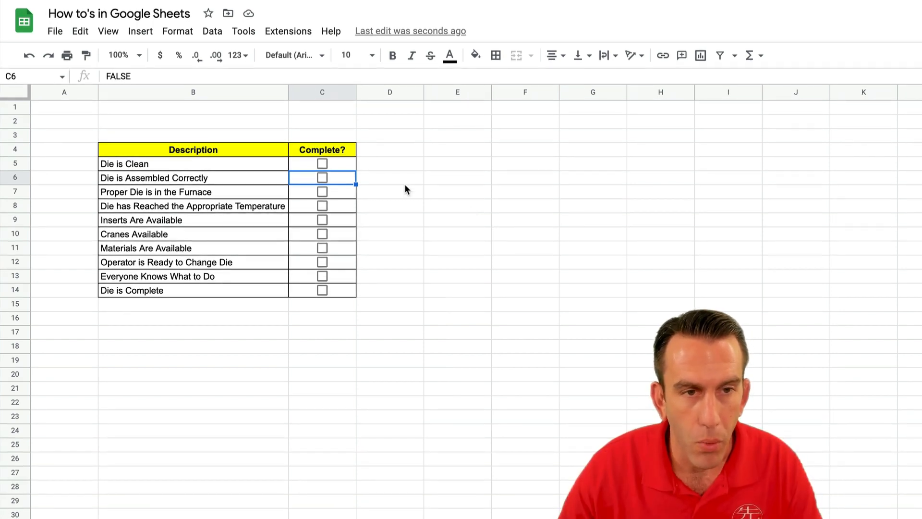
{"action": "left_click", "coordinate": [418, 184]}
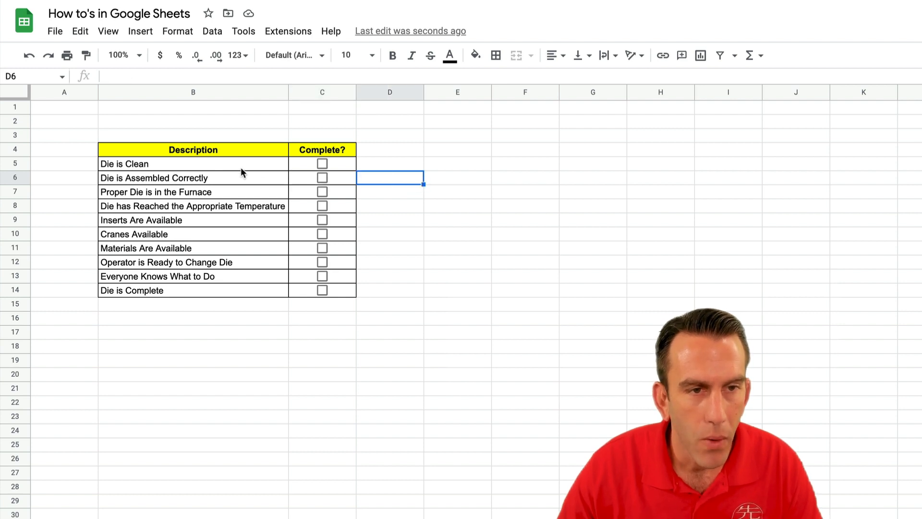
{"action": "left_click_drag", "start_coordinate": [228, 163], "coordinate": [229, 287]}
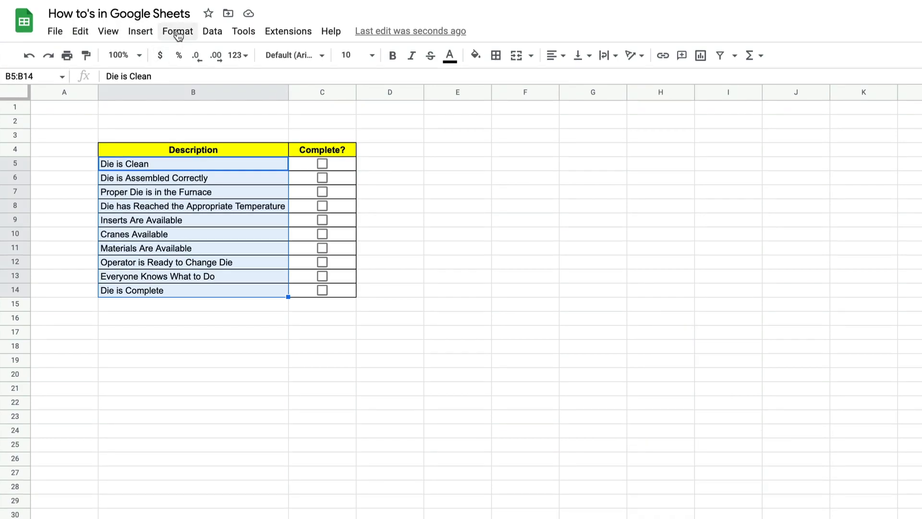
- Start a conditional formatting rule on B5:B14 with the condition 'Custom formula is'
{"action": "left_click", "coordinate": [178, 31]}
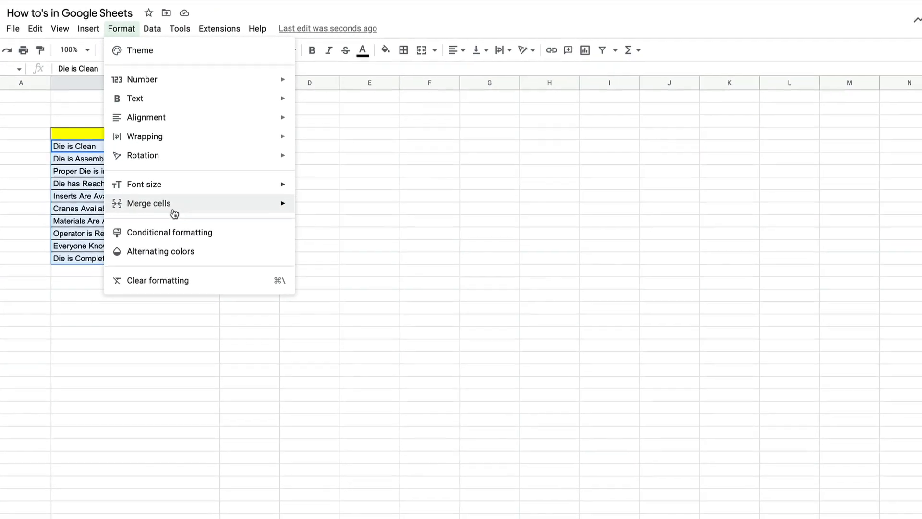
{"action": "left_click", "coordinate": [164, 233]}
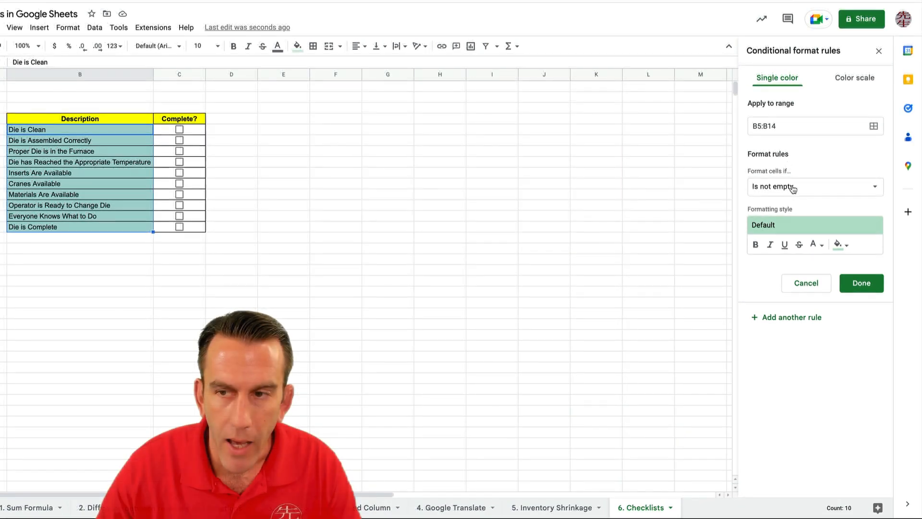
{"action": "left_click", "coordinate": [793, 187]}
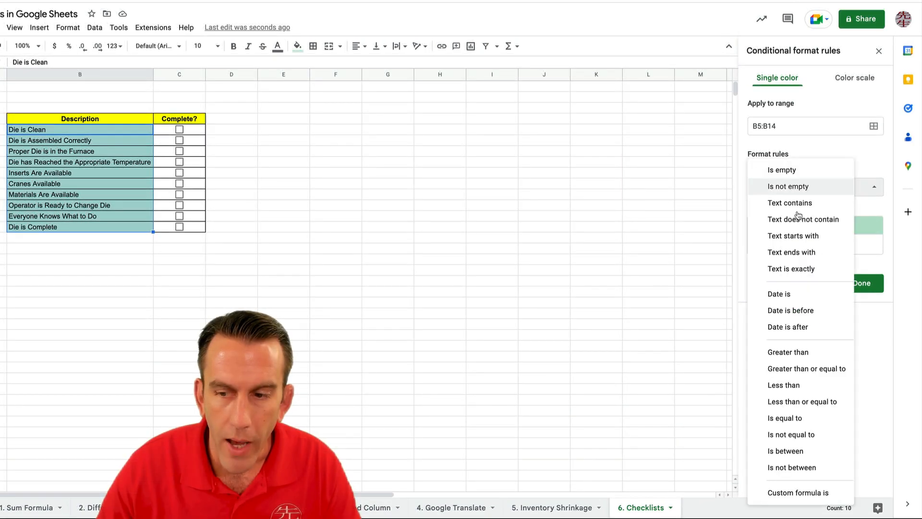
{"action": "left_click", "coordinate": [788, 492]}
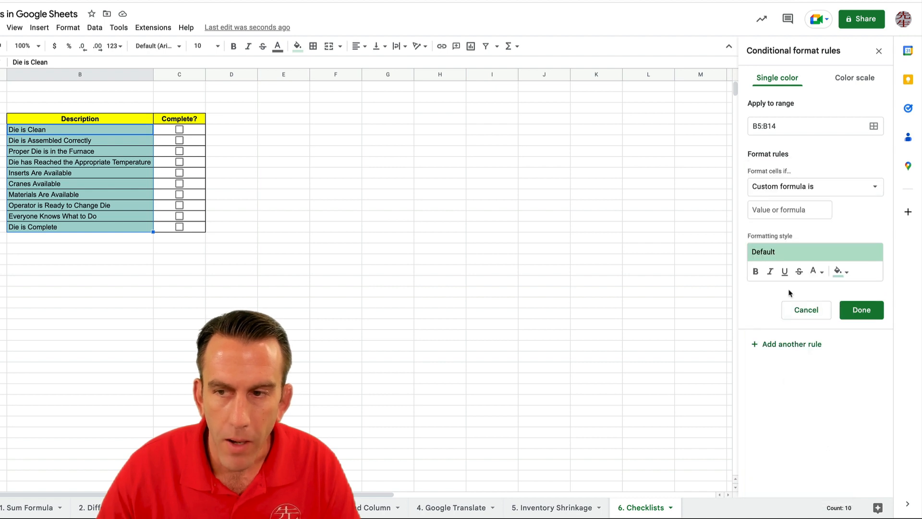
{"action": "left_click", "coordinate": [767, 209]}
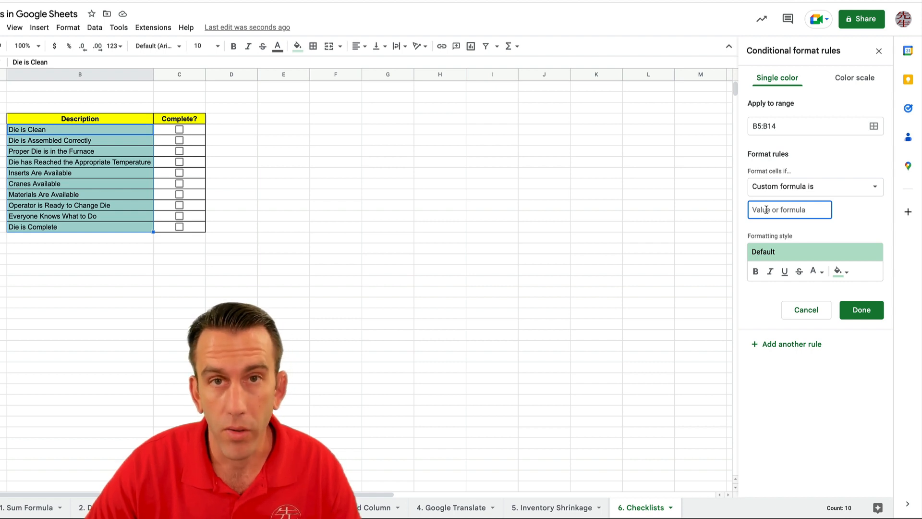
- Enter formula =C5:C14, style it bold, strikethrough with bright green fill, and save the rule
{"action": "type", "text": "="}
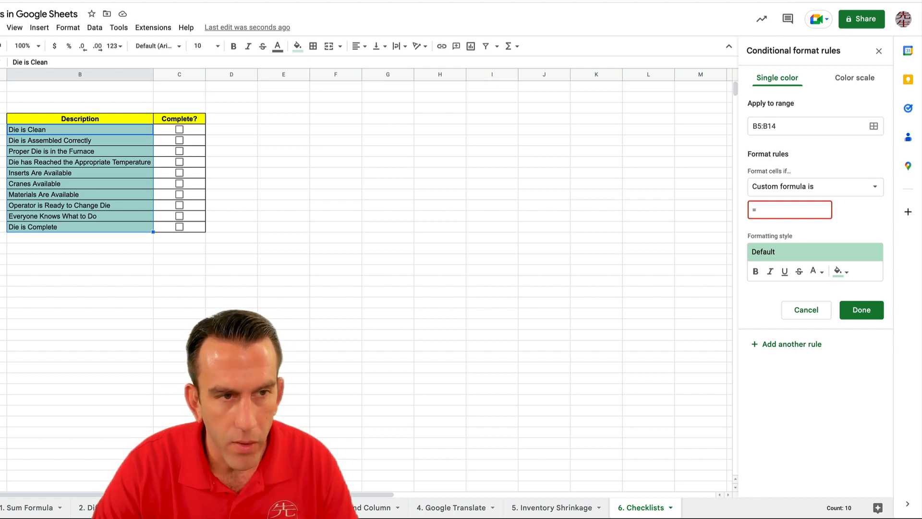
{"action": "type", "text": "C5:"}
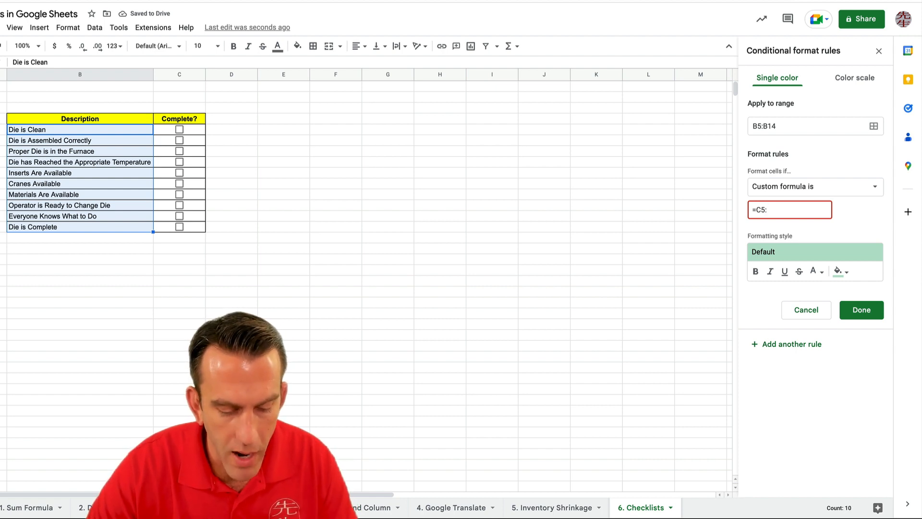
{"action": "type", "text": "C14"}
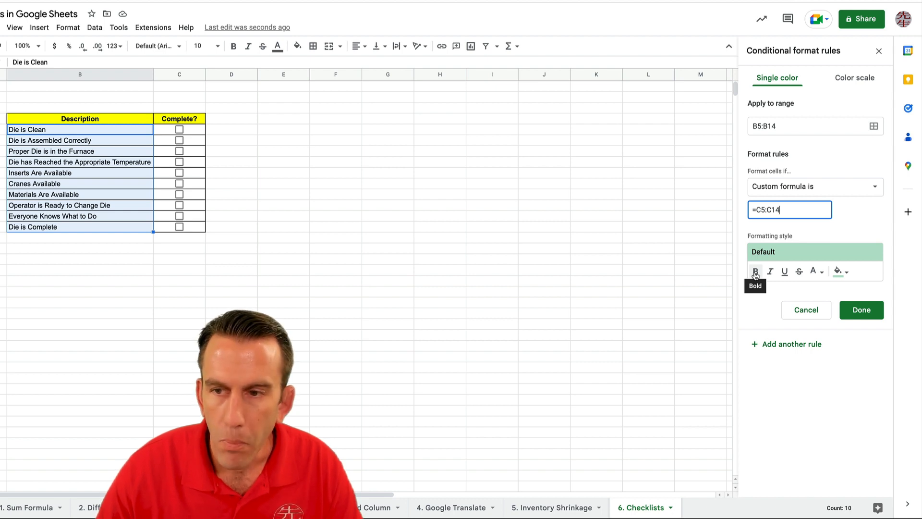
{"action": "left_click", "coordinate": [756, 273]}
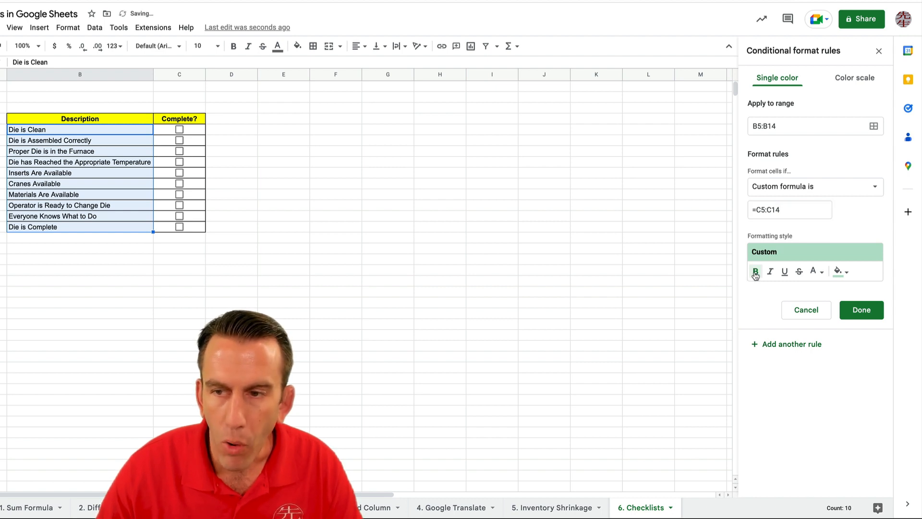
{"action": "left_click", "coordinate": [800, 272]}
{"action": "left_click", "coordinate": [839, 272]}
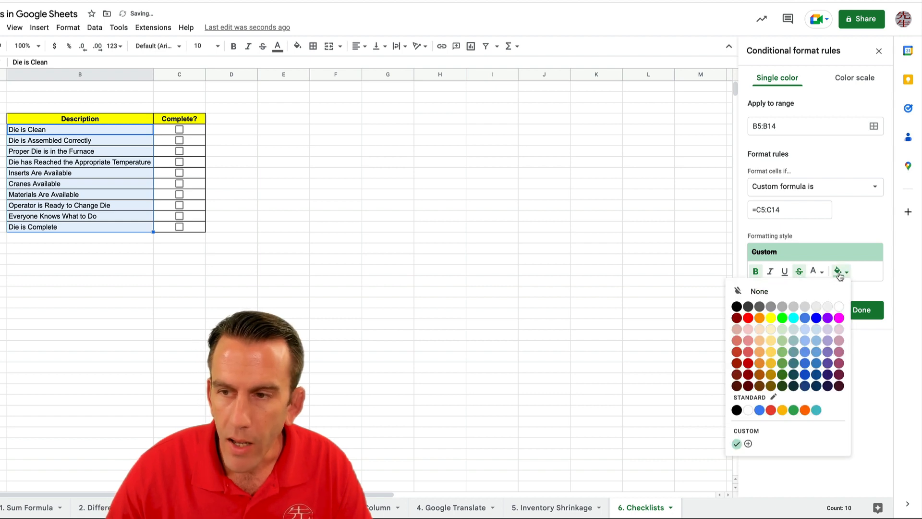
{"action": "left_click", "coordinate": [782, 317]}
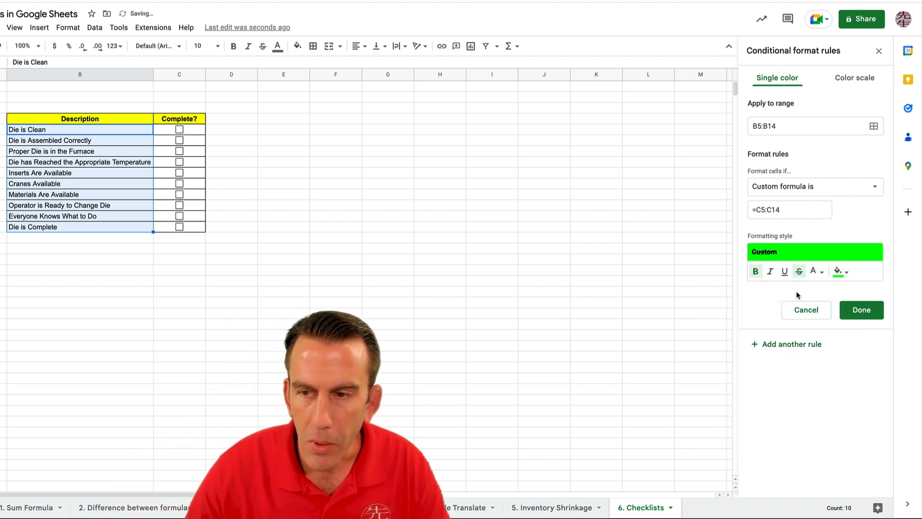
{"action": "left_click", "coordinate": [862, 310]}
{"action": "left_click", "coordinate": [384, 216]}
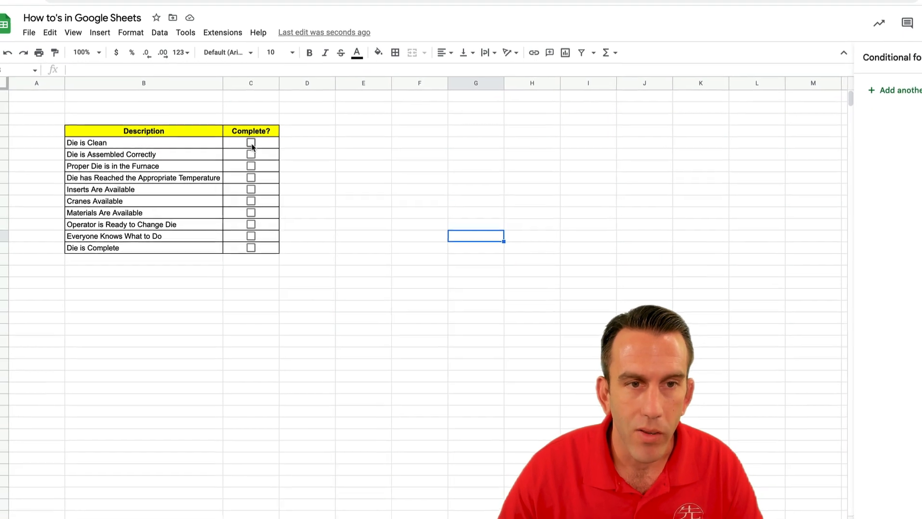
- Tick C5–C10: Die is Clean, Die Assembled, Proper Die, temperature, Inserts, Cranes Available
{"action": "left_click", "coordinate": [251, 143]}
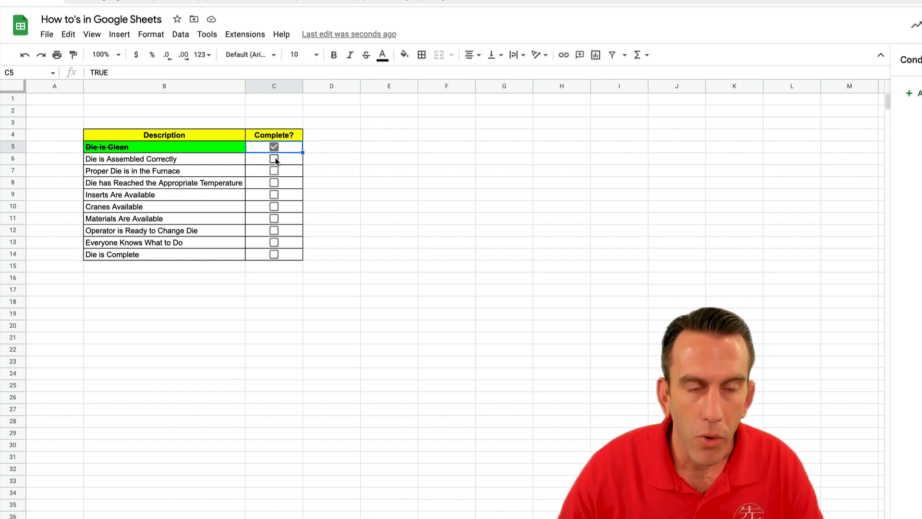
{"action": "left_click", "coordinate": [273, 159]}
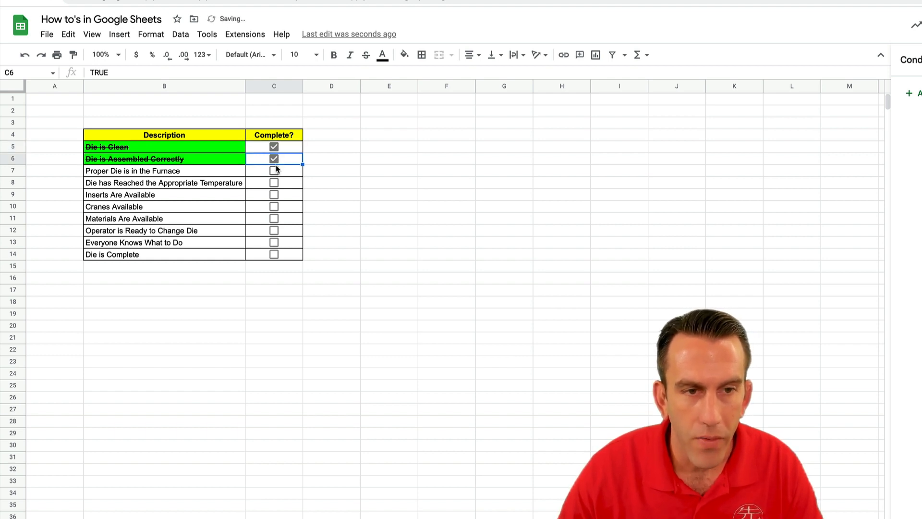
{"action": "left_click", "coordinate": [274, 171]}
{"action": "left_click", "coordinate": [273, 183]}
{"action": "left_click", "coordinate": [274, 195]}
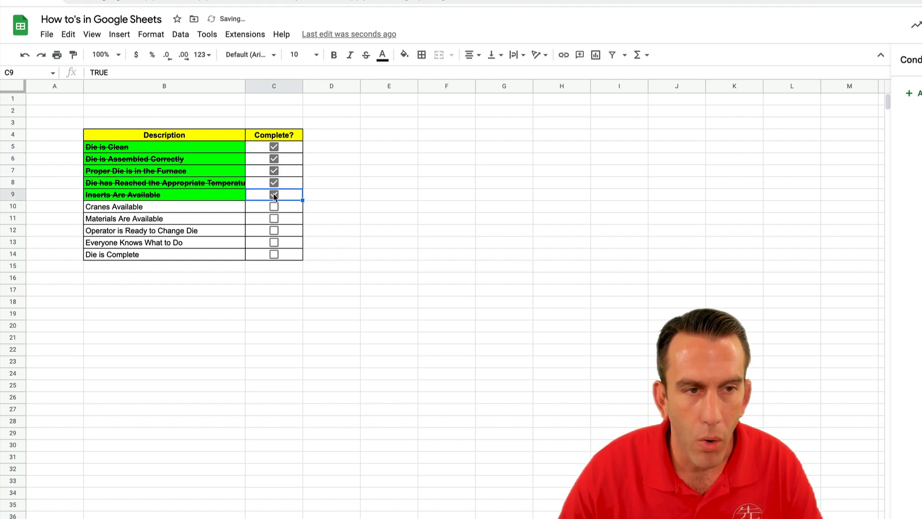
{"action": "left_click", "coordinate": [274, 207]}
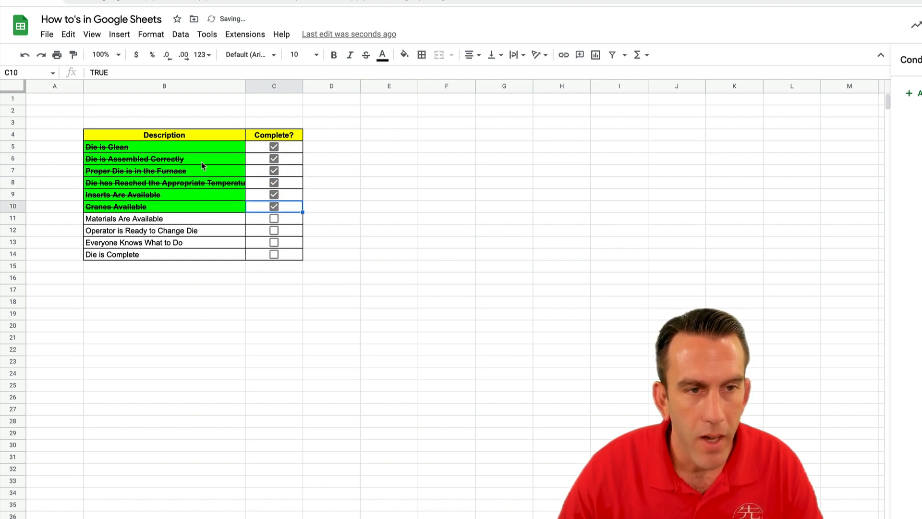